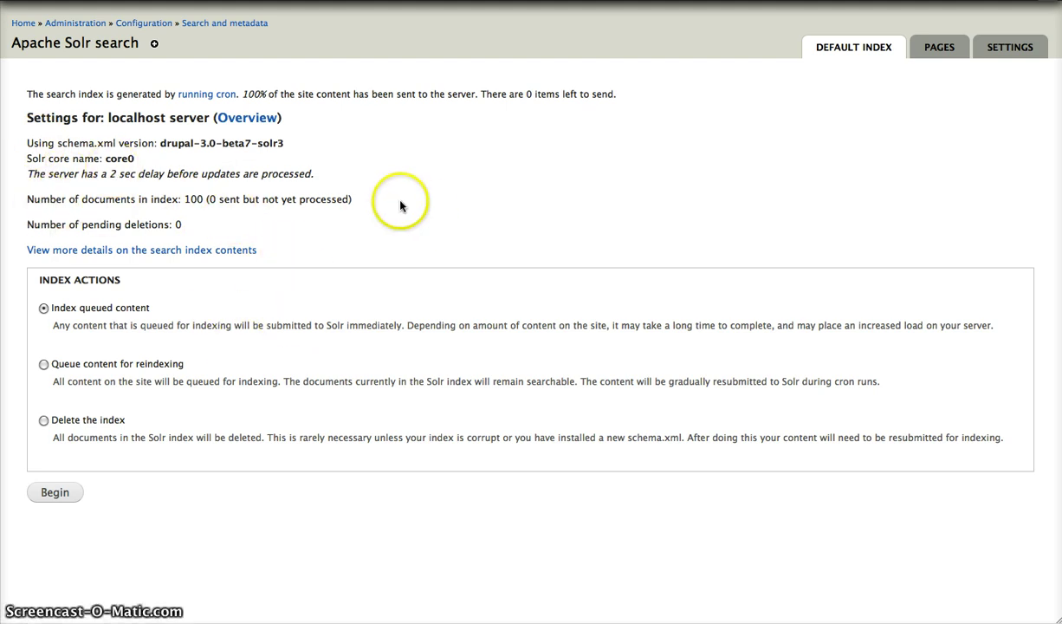
# Move from Pages to the Settings list and inspect the advanced and content recommendation fieldsets.
pyautogui.click(939, 51)
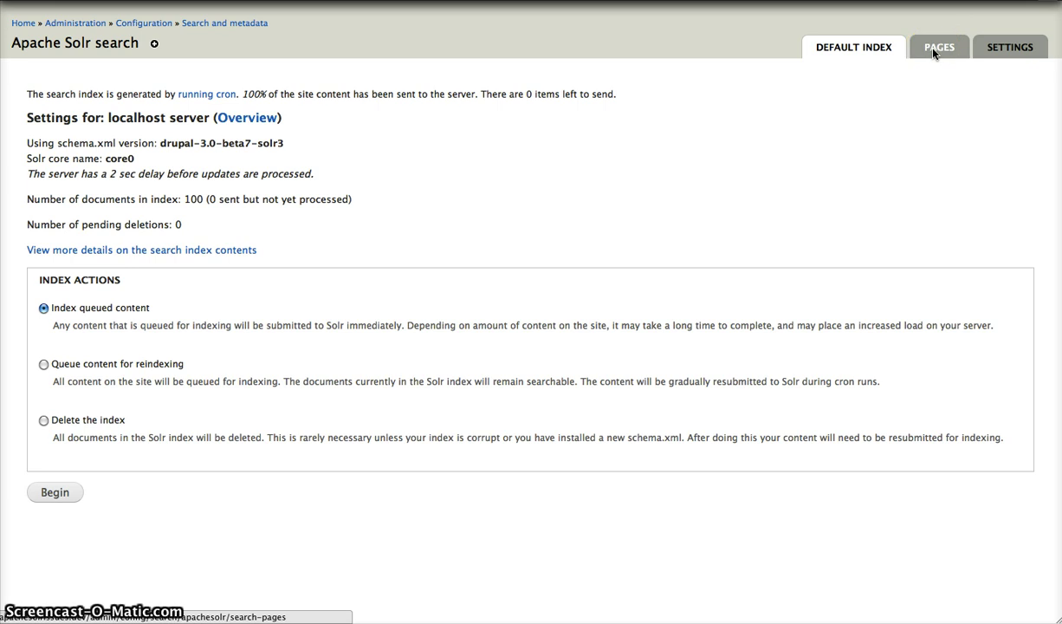
pyautogui.click(935, 52)
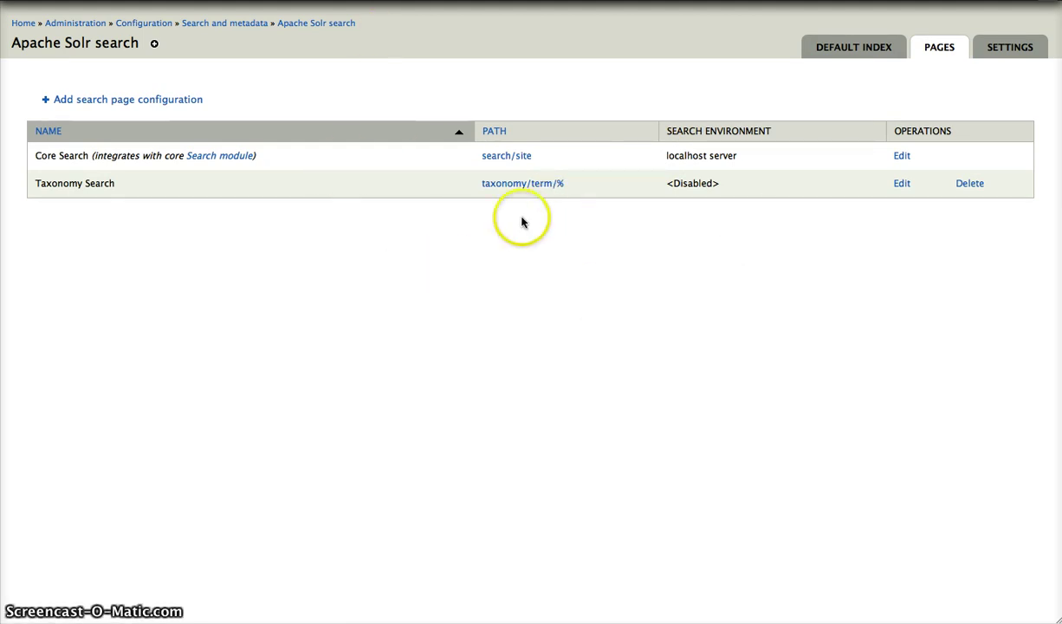
pyautogui.click(1005, 52)
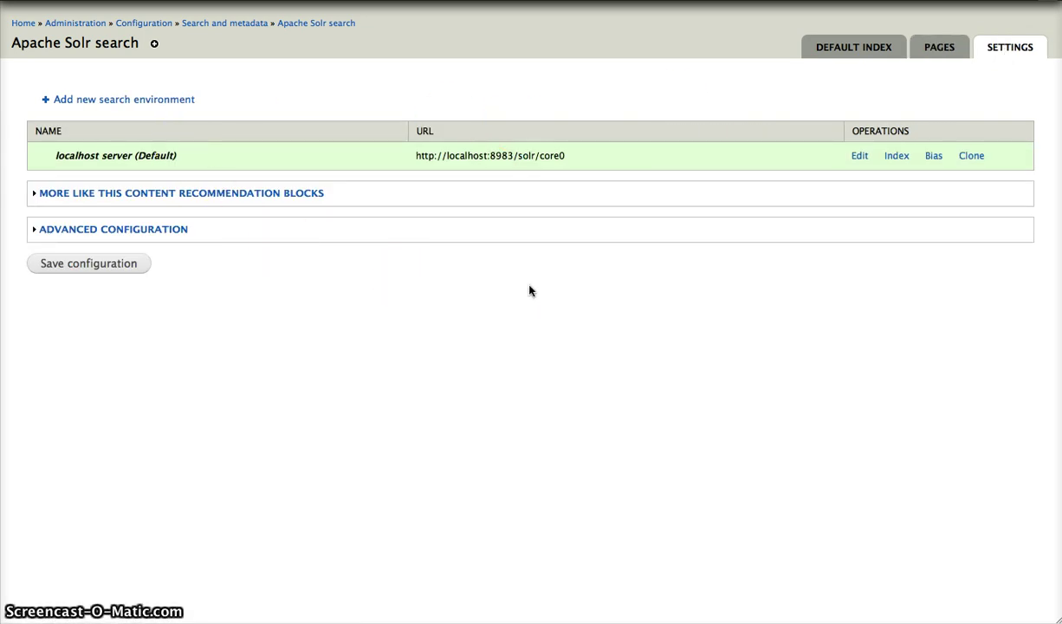
pyautogui.click(158, 232)
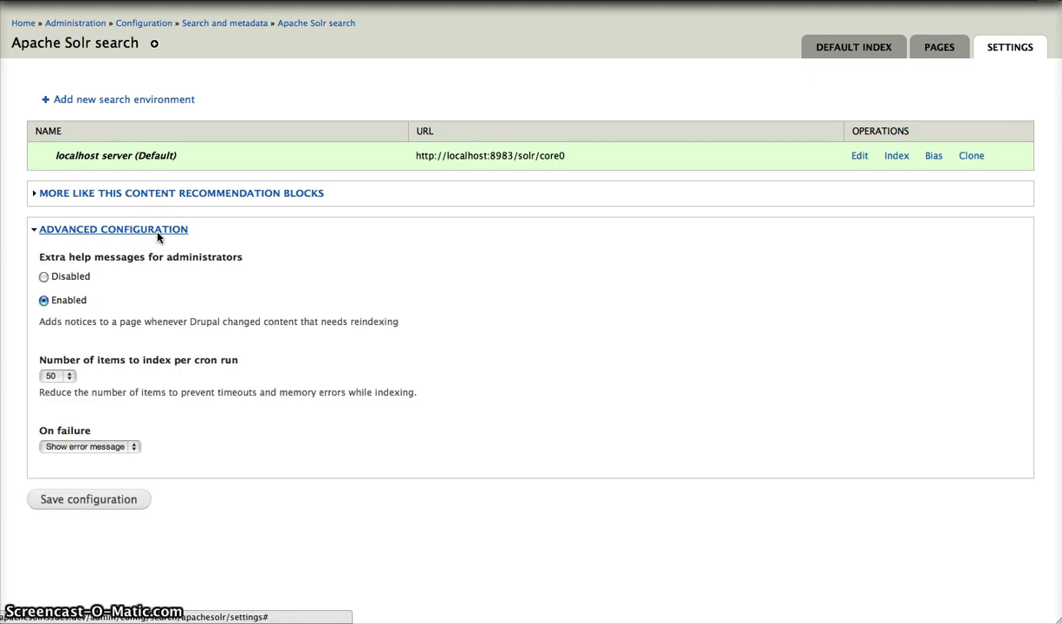
pyautogui.click(158, 231)
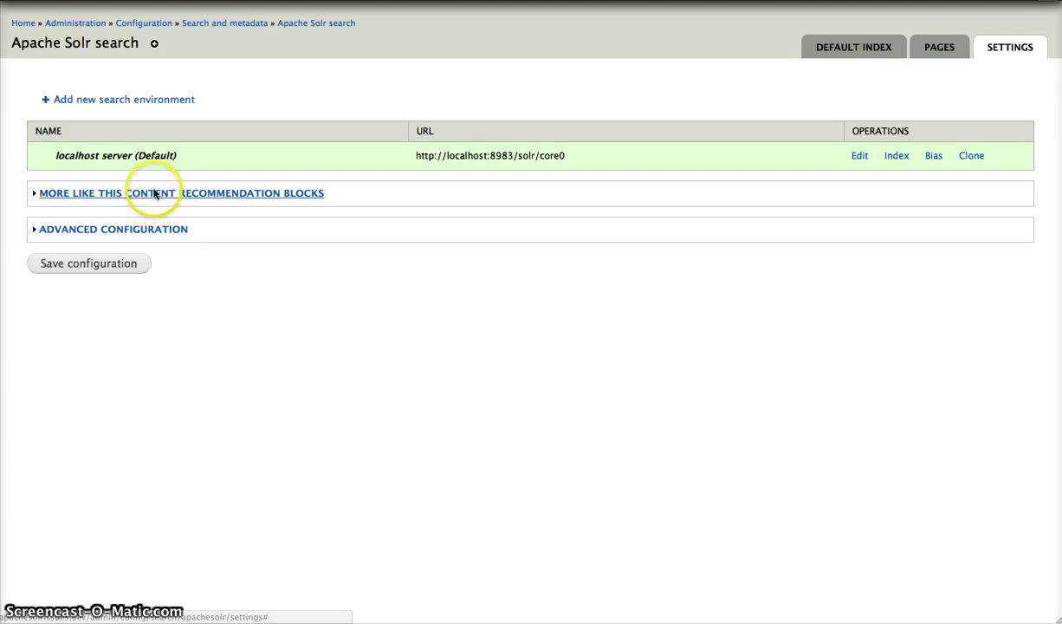
pyautogui.click(154, 193)
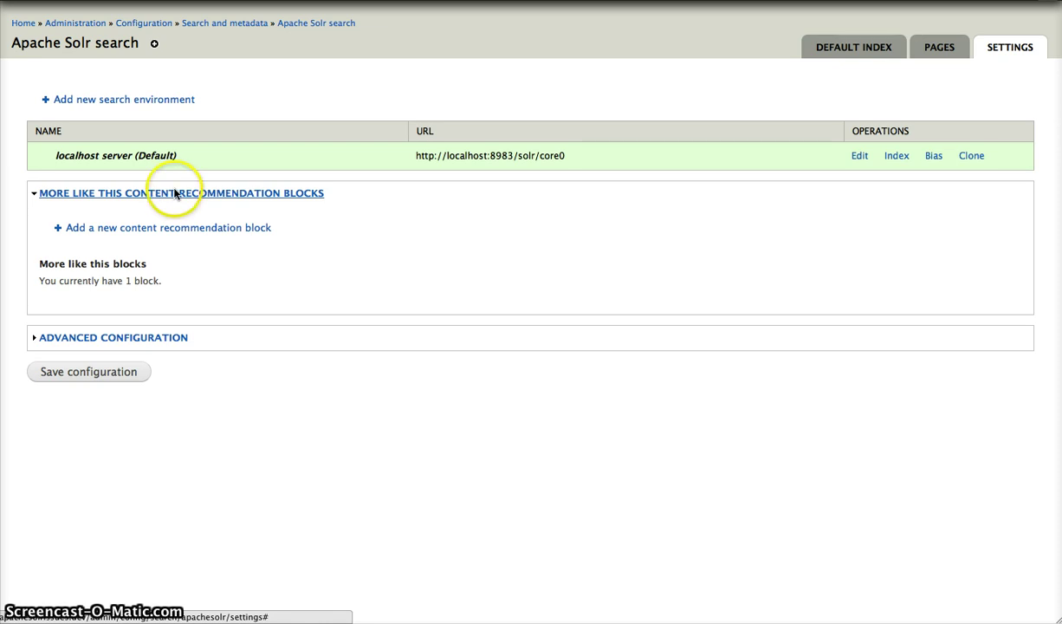
pyautogui.click(174, 194)
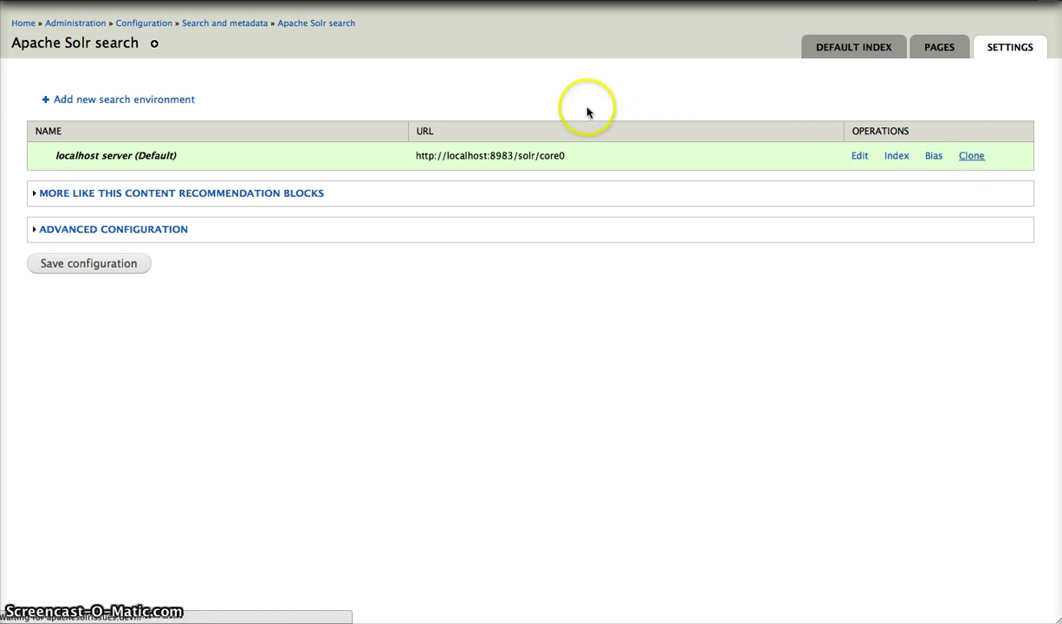
# Confirm cloning localhost server, review the clone's index and bias settings, and return to the overview.
pyautogui.click(72, 99)
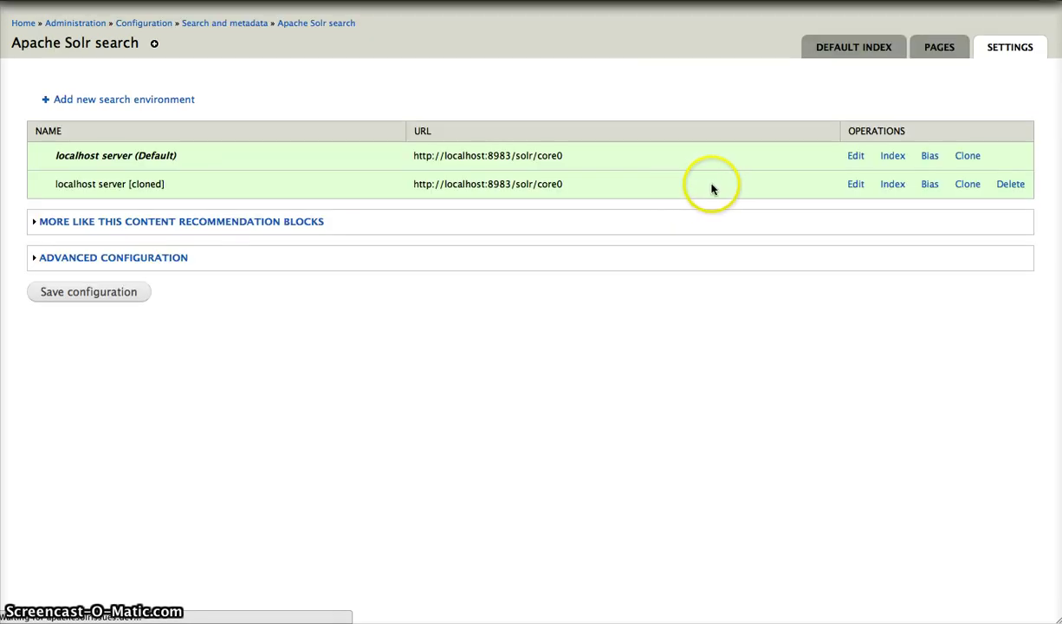
pyautogui.click(856, 184)
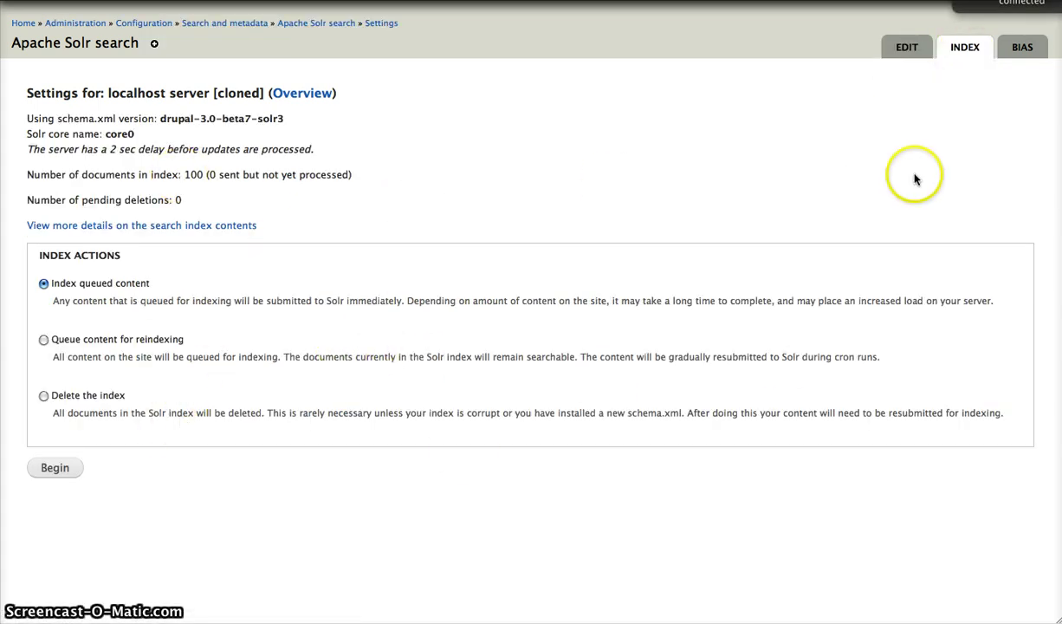
pyautogui.click(1023, 52)
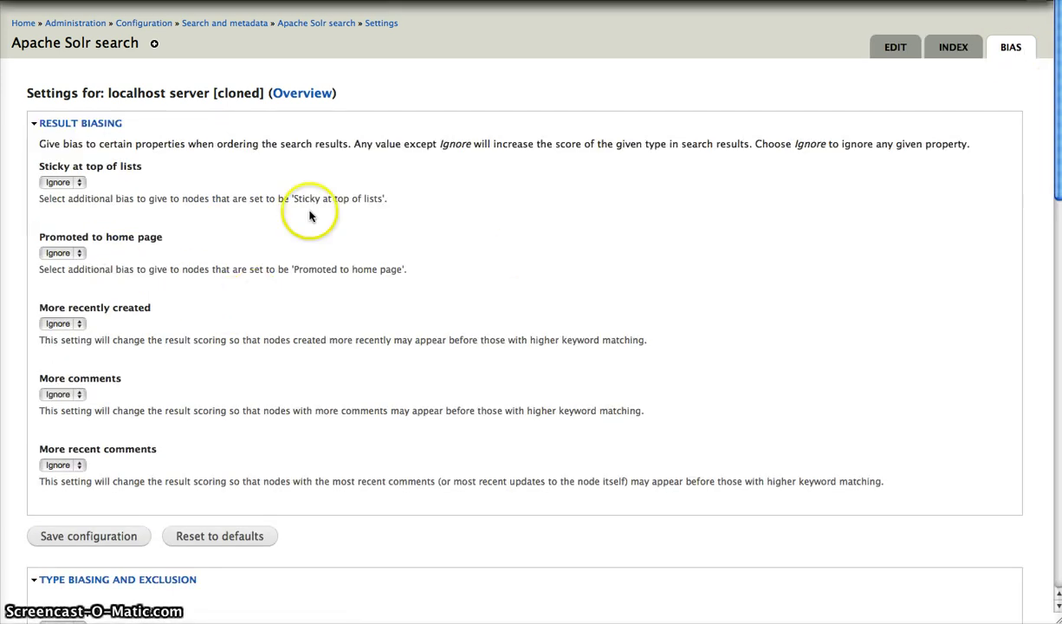
pyautogui.click(298, 93)
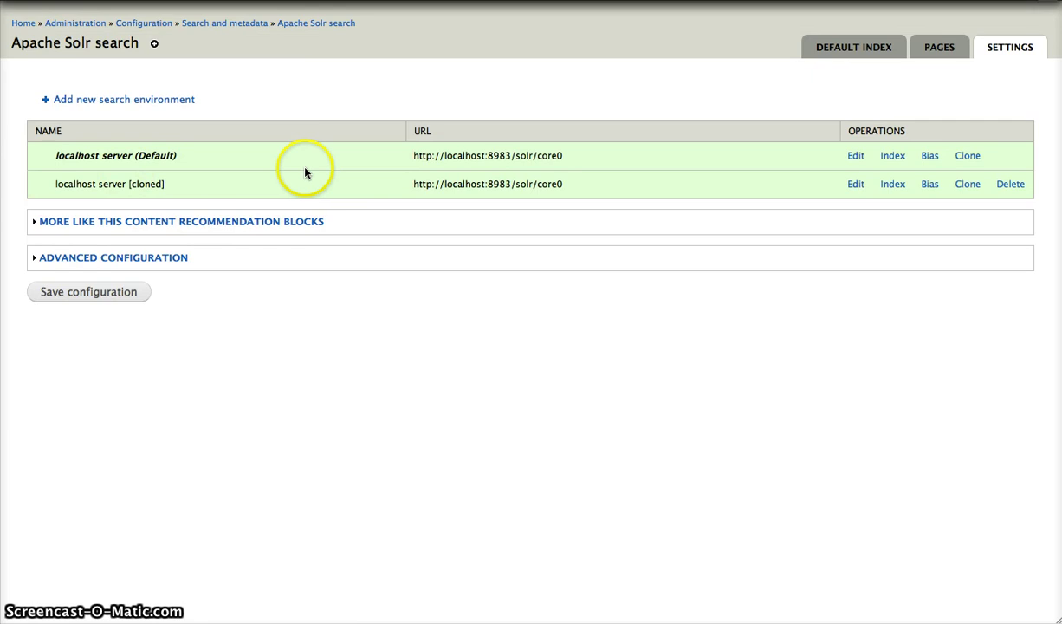
# Change the cloned environment's Solr URL to end in core1 and save it.
pyautogui.click(855, 184)
pyautogui.click(177, 139)
pyautogui.press('BackSpace')
pyautogui.write('1')
pyautogui.click(50, 371)
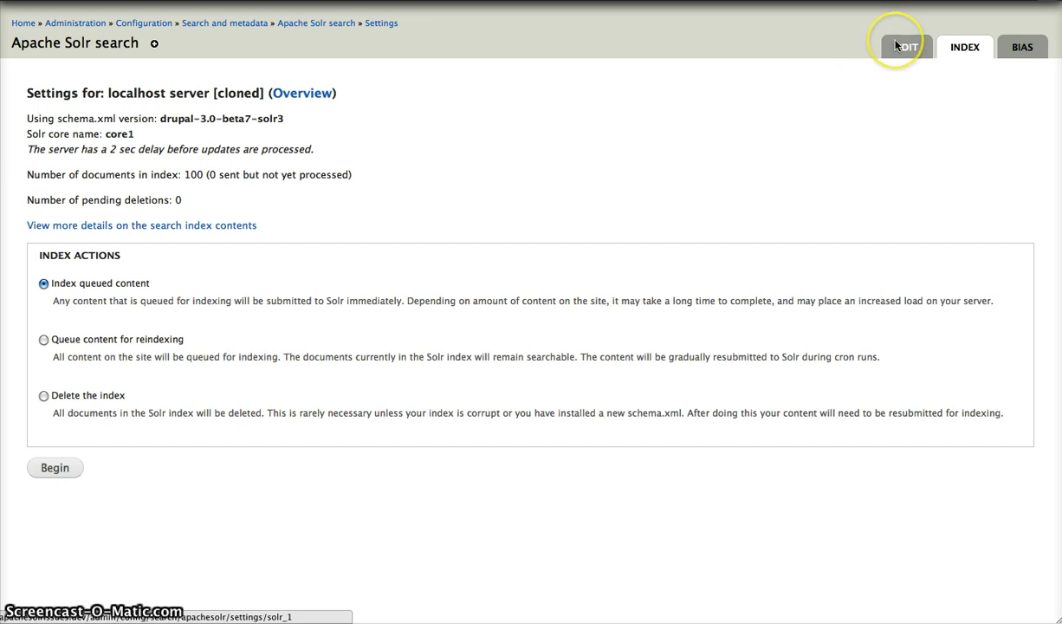
# Check the clone's bias and edit pages, then go back to the environment list.
pyautogui.click(1015, 48)
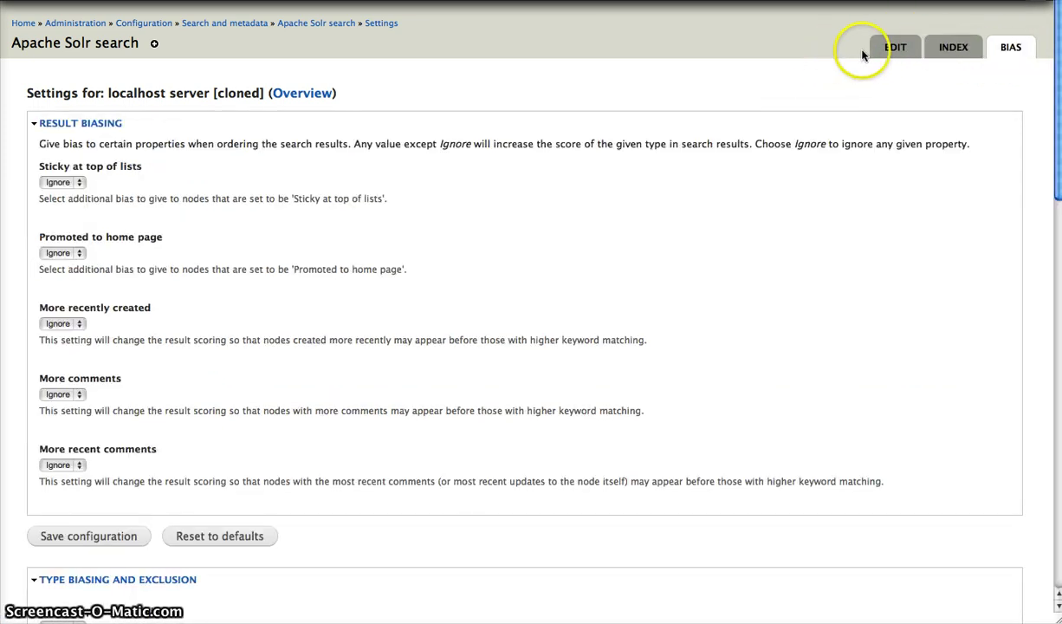
pyautogui.click(894, 49)
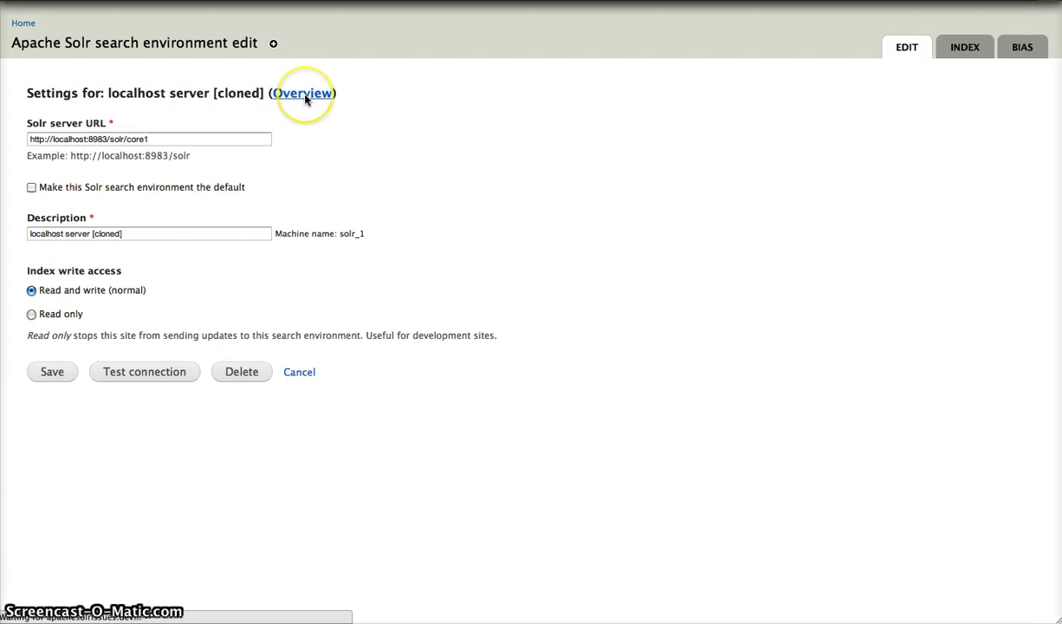
pyautogui.click(294, 91)
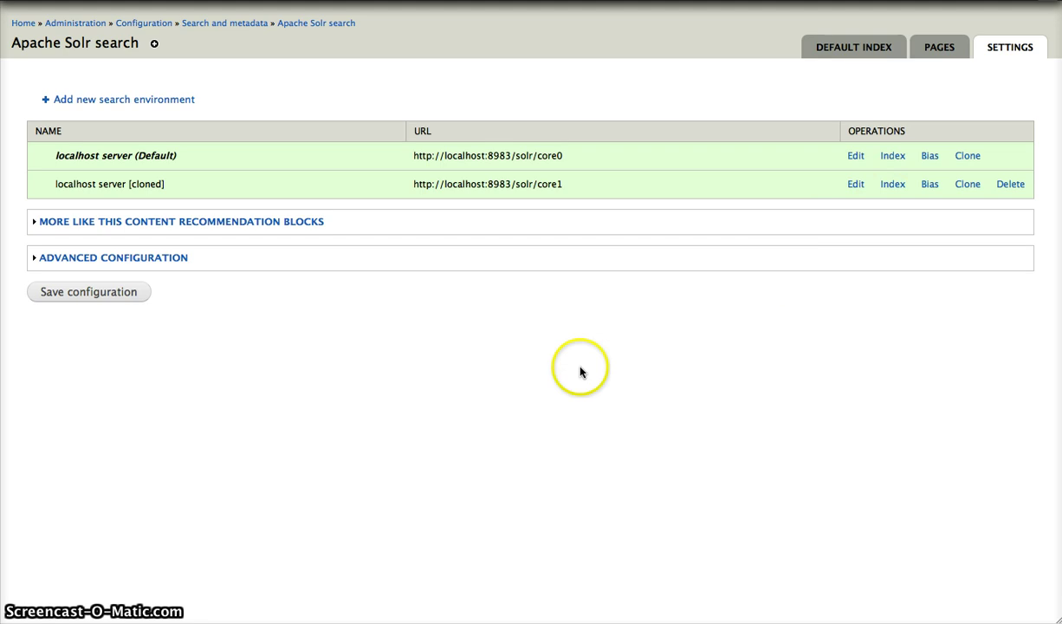
# Review Core Search's Custom Filter and advanced options, then cancel without saving changes.
pyautogui.click(940, 48)
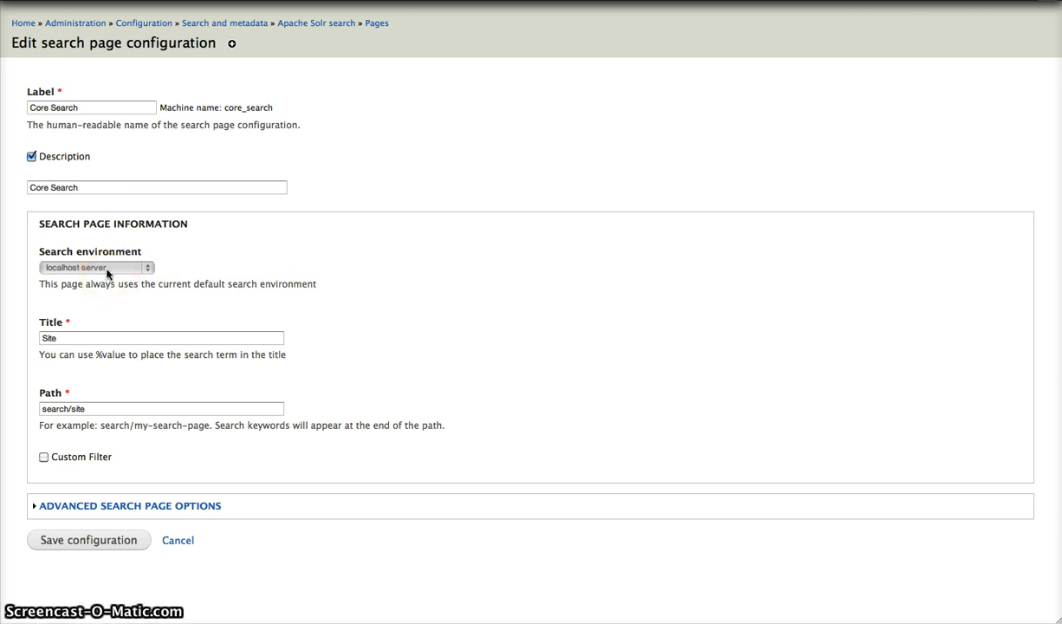
pyautogui.click(44, 457)
pyautogui.click(45, 457)
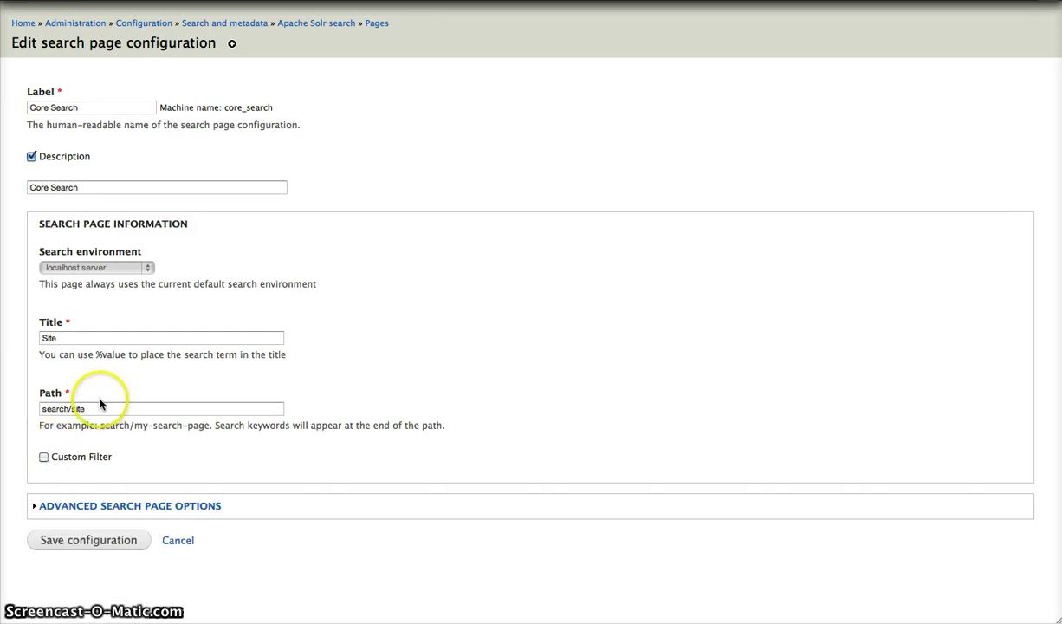
pyautogui.click(120, 506)
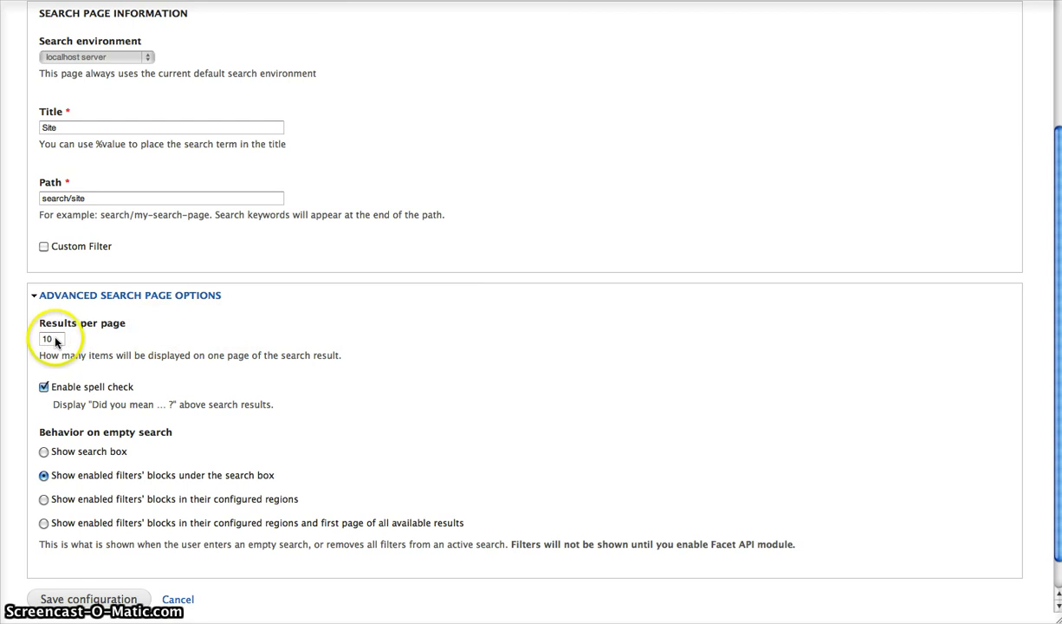
pyautogui.click(178, 598)
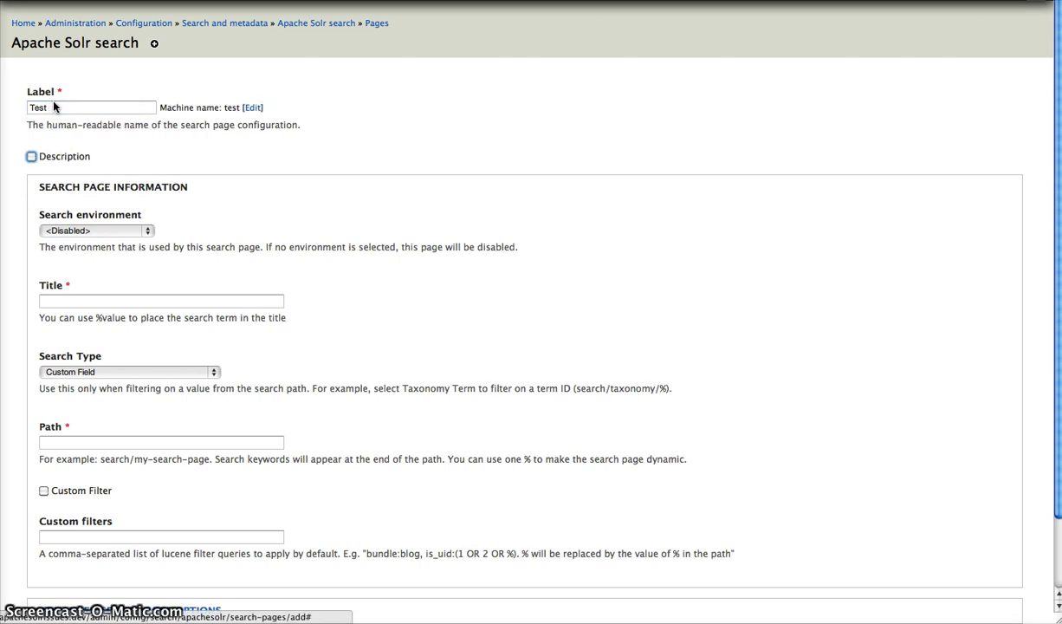
# Assign the localhost server [cloned] environment and enter the page title 'test'.
pyautogui.click(100, 232)
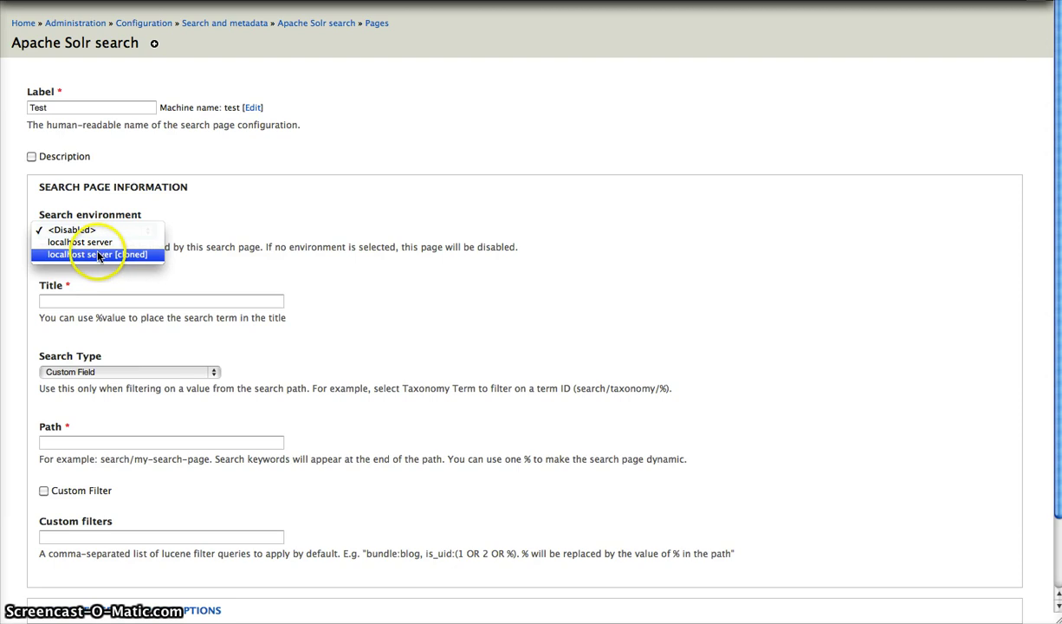
pyautogui.click(98, 256)
pyautogui.click(69, 303)
pyautogui.write('test')
pyautogui.press('Tab')
# Set the search type to User IDs so the path becomes user/%/search.
pyautogui.scroll(-1, 212, 351)
pyautogui.click(212, 330)
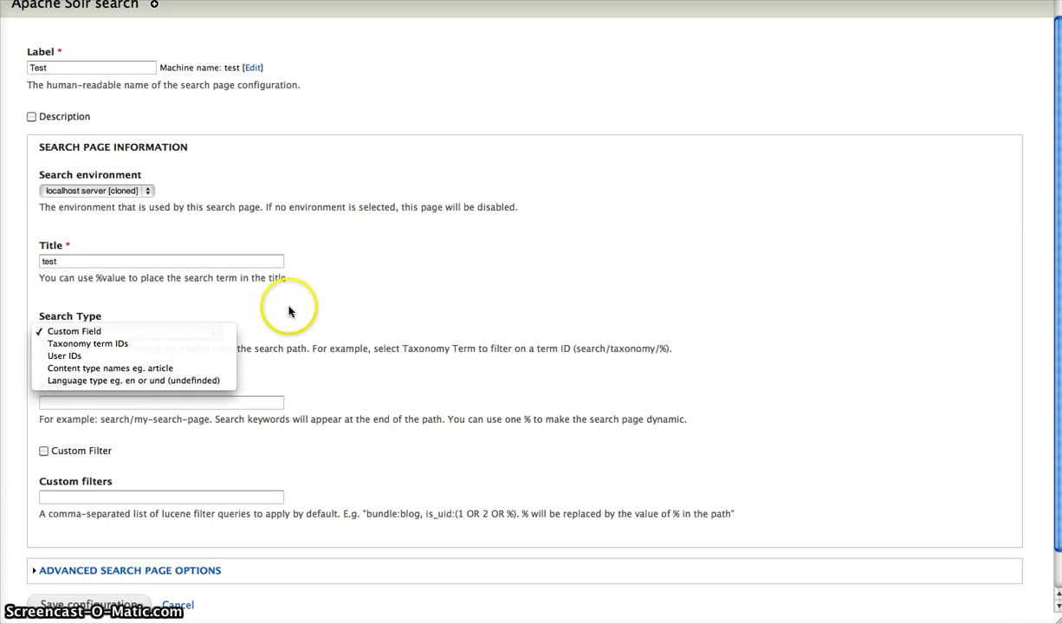
pyautogui.click(305, 308)
pyautogui.scroll(-1, 224, 296)
pyautogui.click(178, 300)
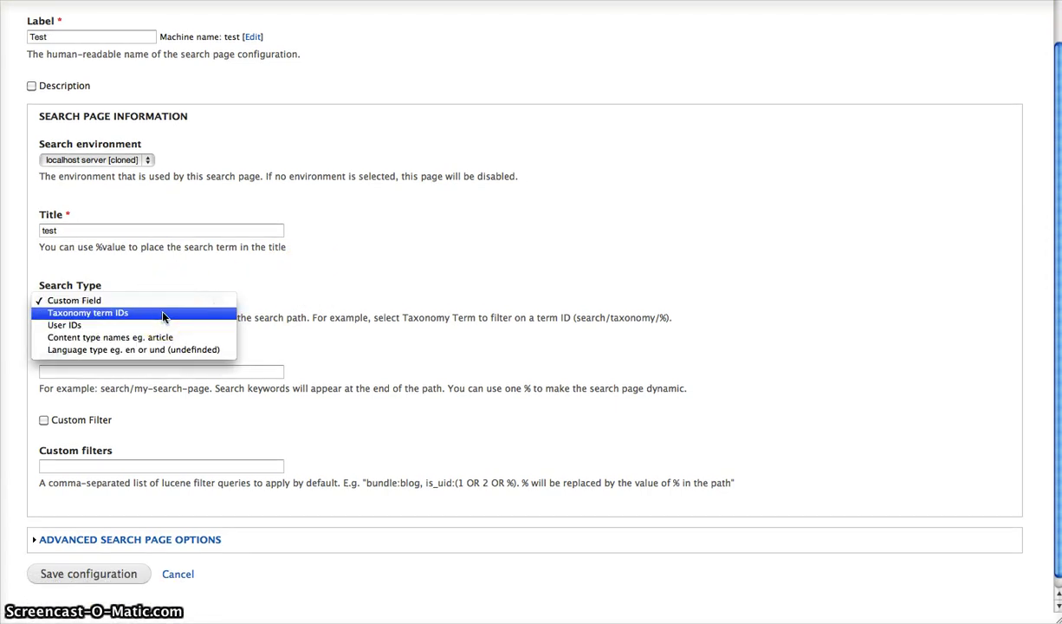
pyautogui.click(134, 300)
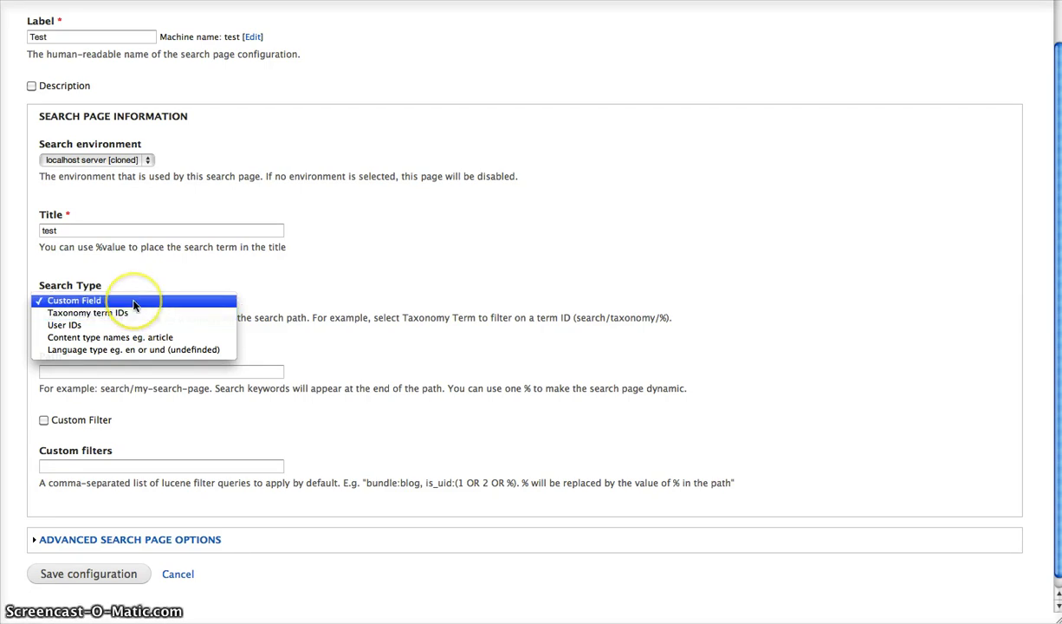
pyautogui.moveTo(134, 303); pyautogui.dragTo(112, 325)
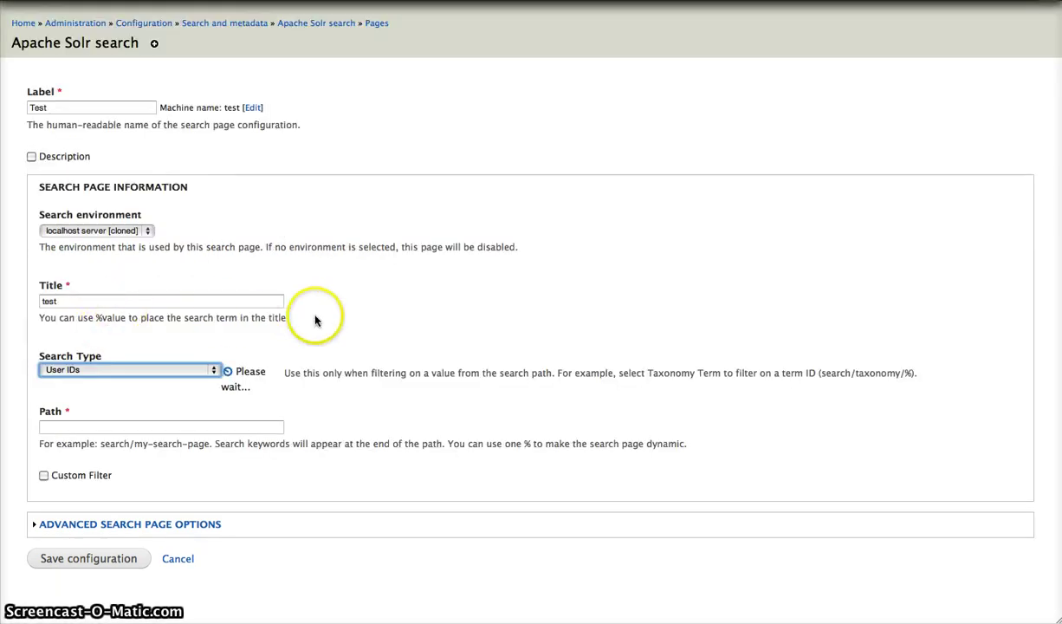
pyautogui.scroll(-2, 342, 328)
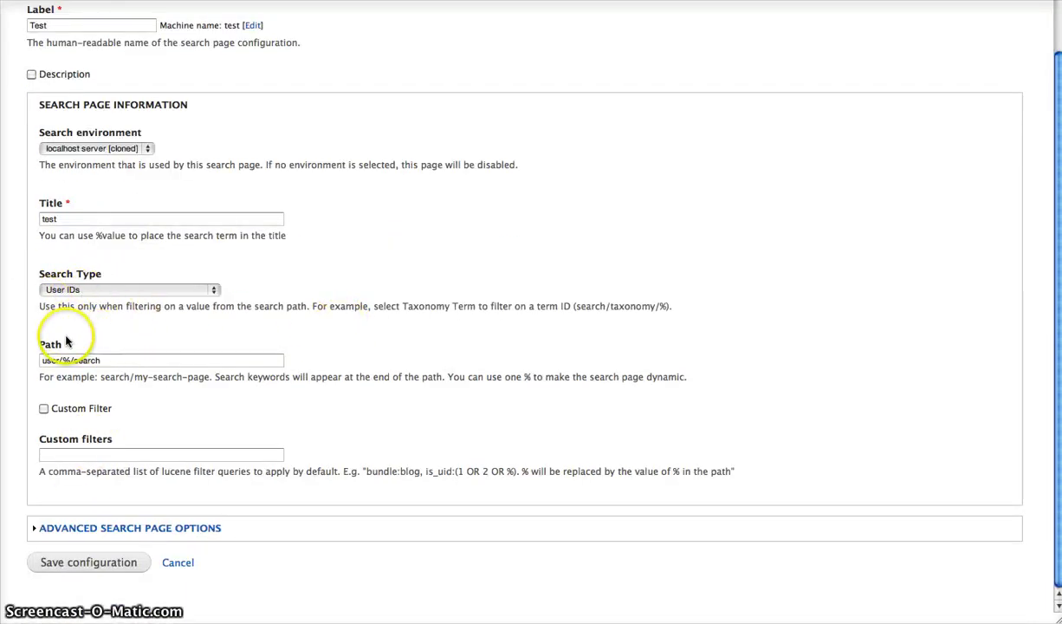
pyautogui.click(91, 289)
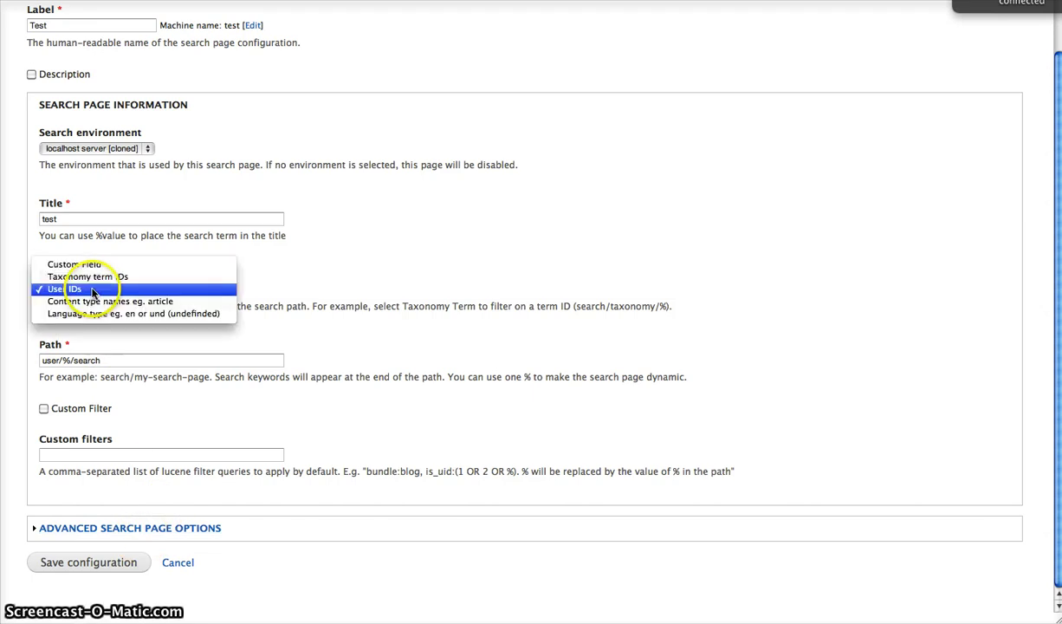
pyautogui.click(92, 276)
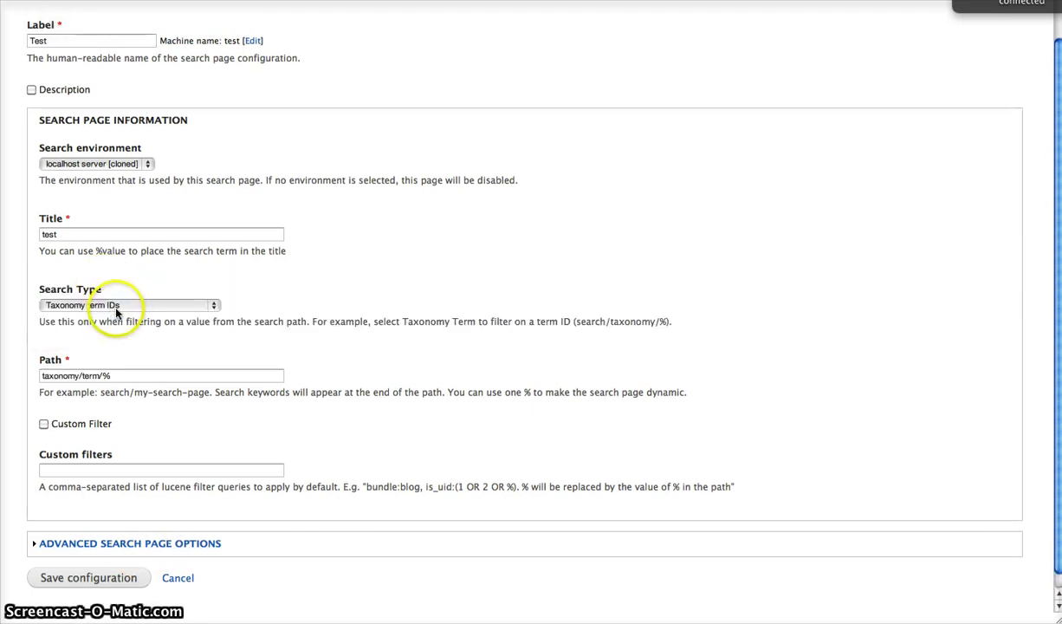
pyautogui.click(119, 304)
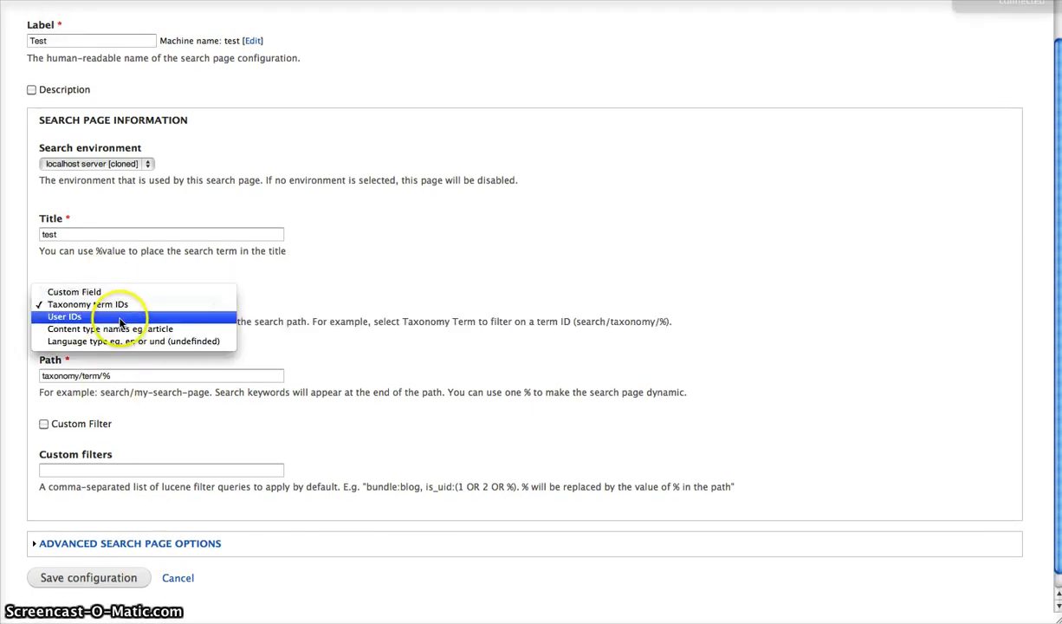
pyautogui.click(122, 317)
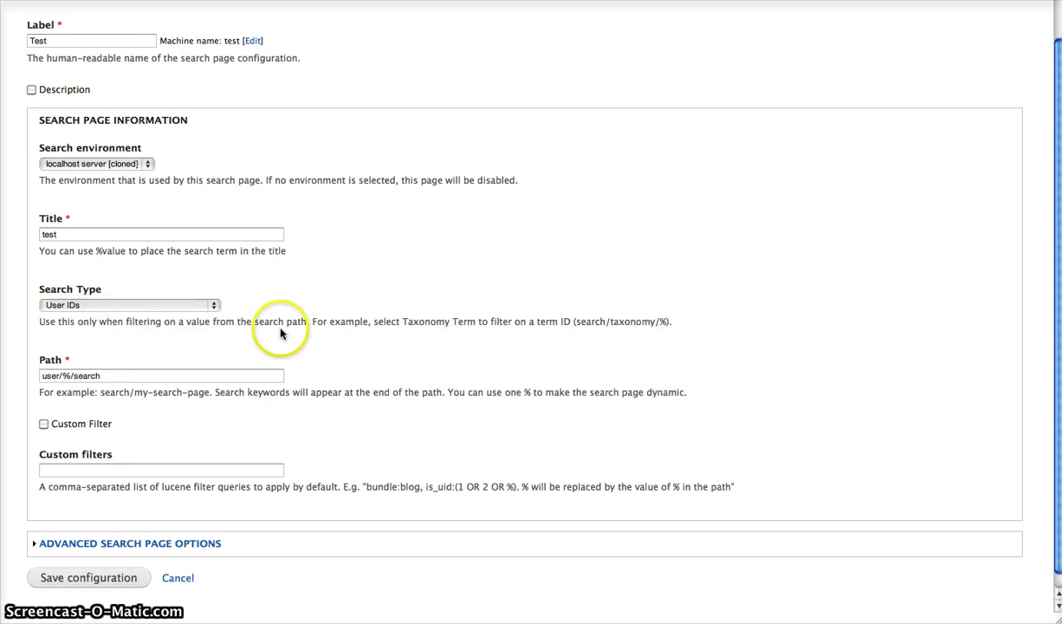
pyautogui.scroll(-1, 280, 328)
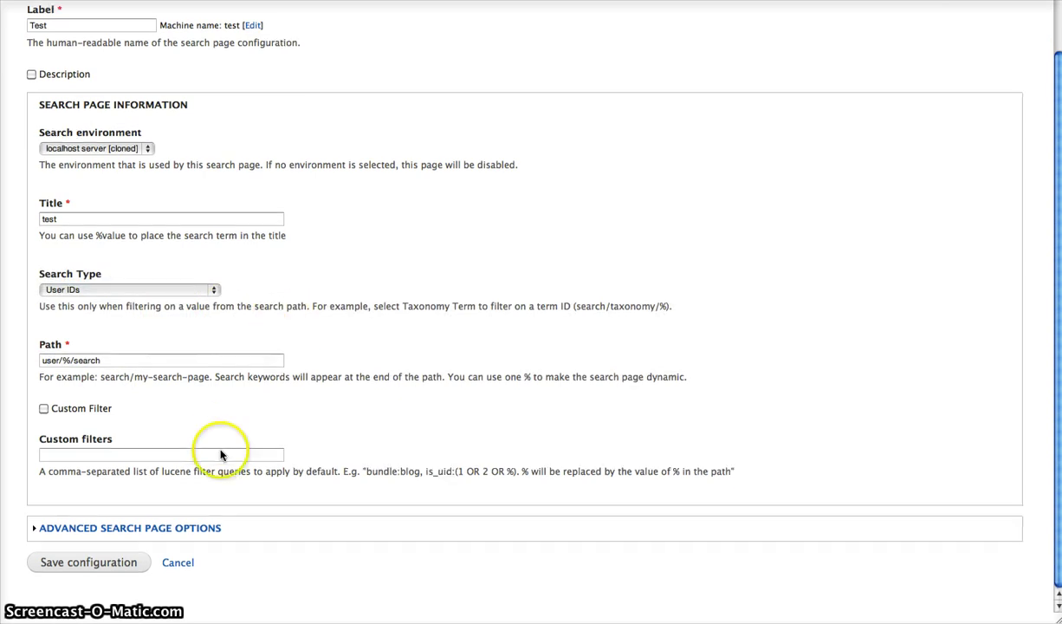
# Save the Test search page configuration.
pyautogui.click(87, 565)
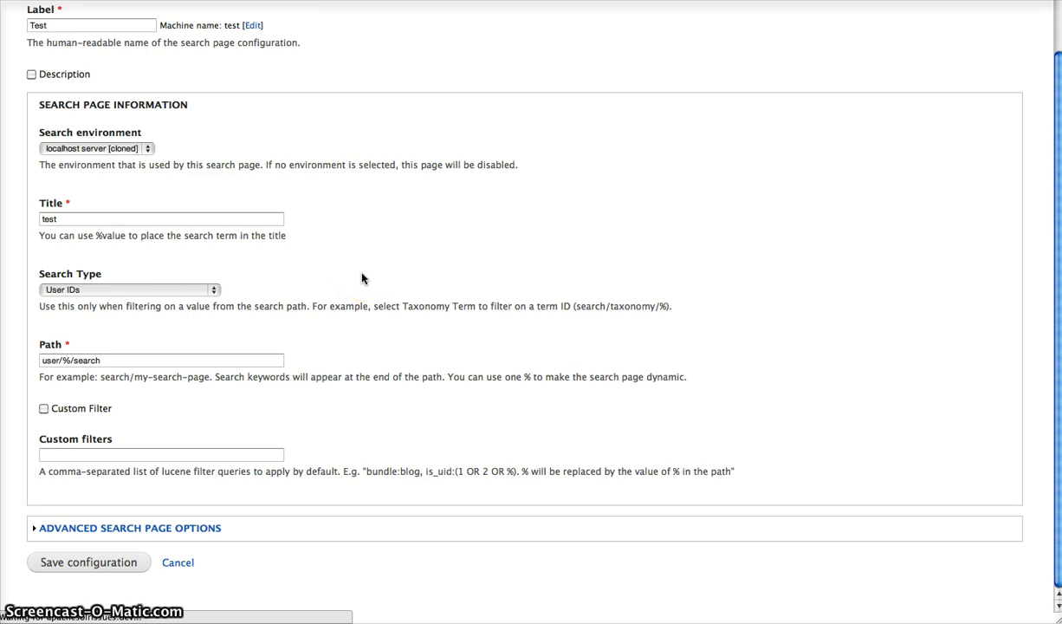
pyautogui.scroll(1, 359, 235)
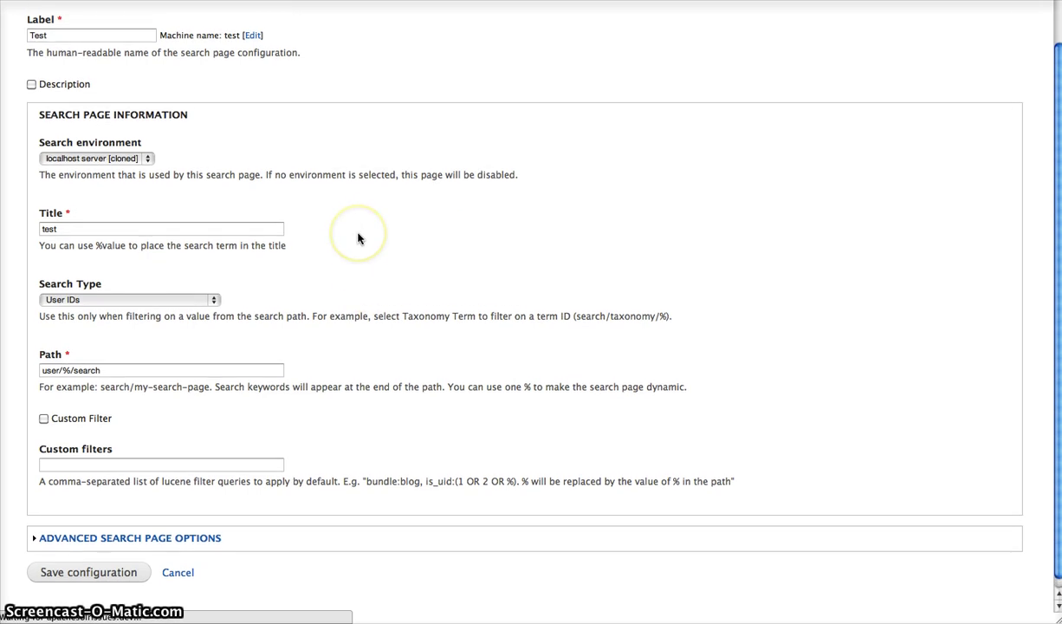
pyautogui.scroll(2, 358, 236)
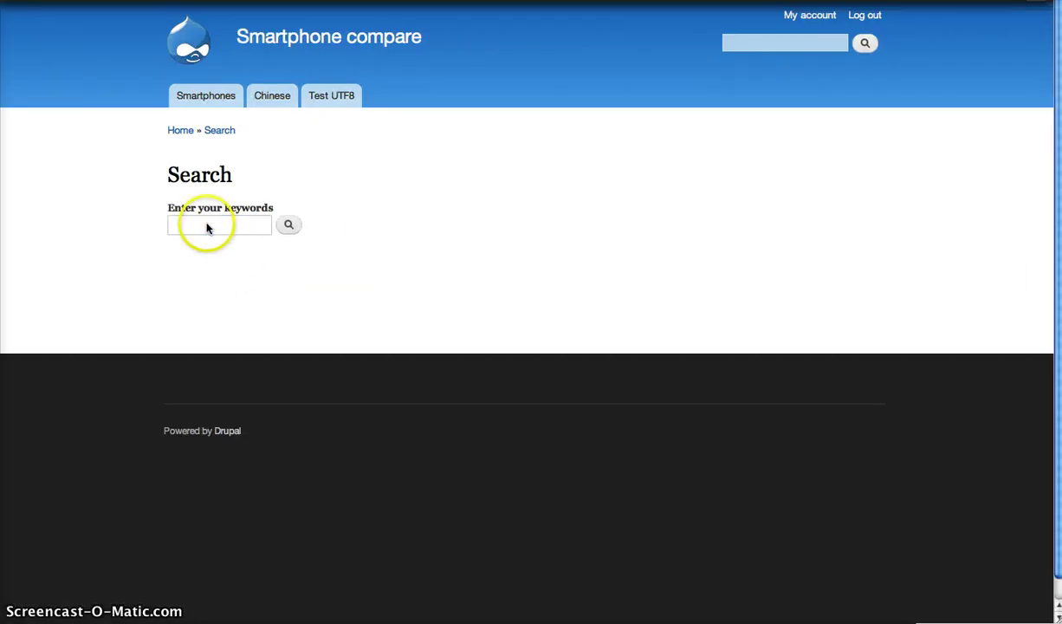
# Run a site search for 'nokia' from the front-end search page.
pyautogui.click(207, 227)
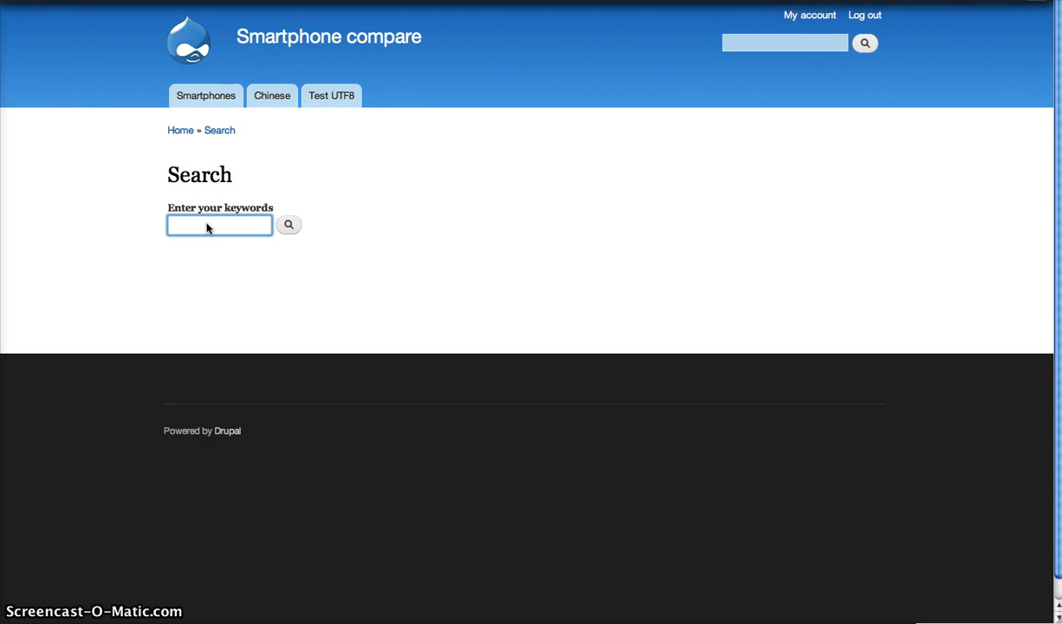
pyautogui.write('nokia')
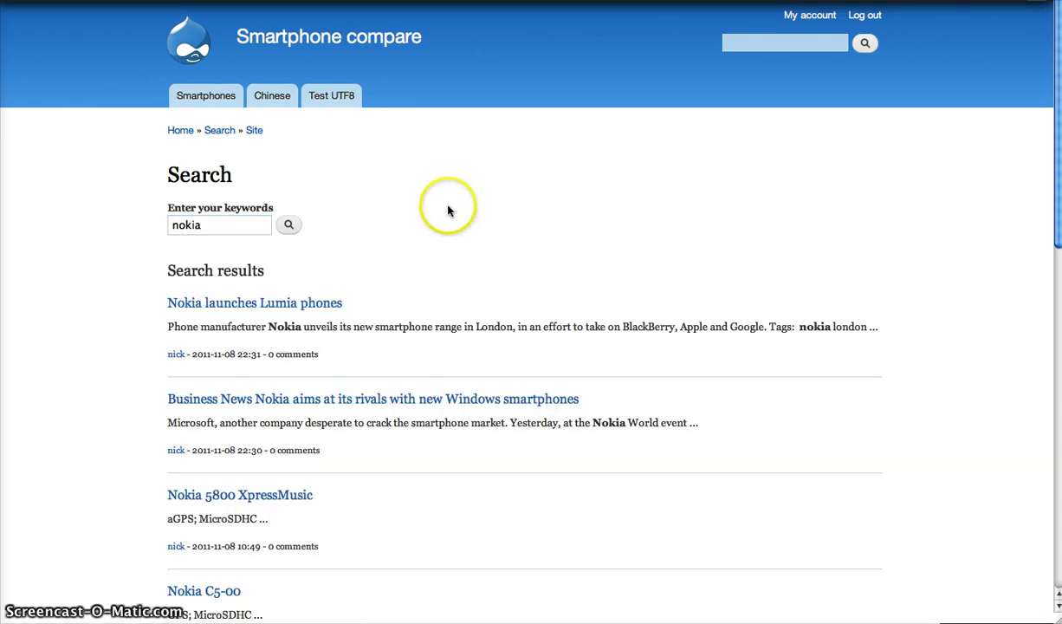
pyautogui.scroll(-1, 412, 210)
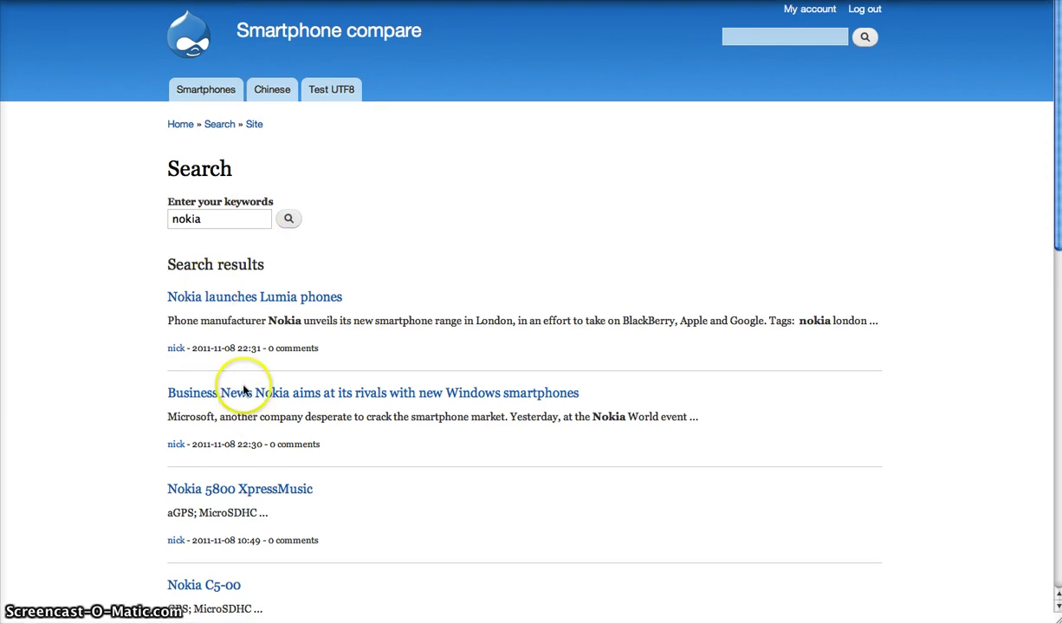
pyautogui.scroll(-3, 367, 161)
pyautogui.scroll(3, 347, 121)
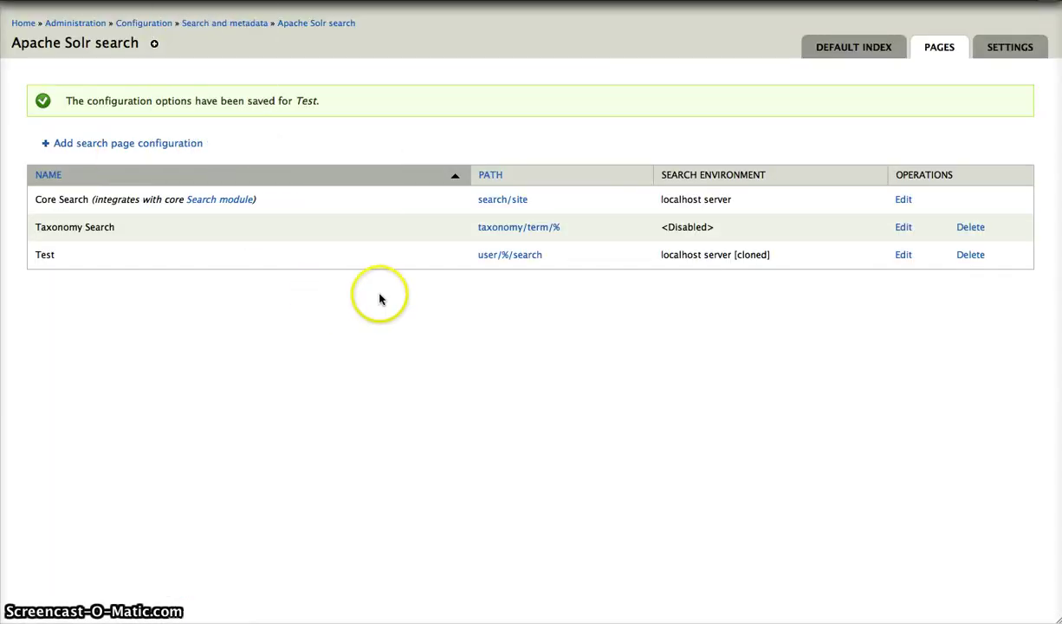
# Set Taxonomy Search's environment to localhost server and save its configuration.
pyautogui.click(903, 227)
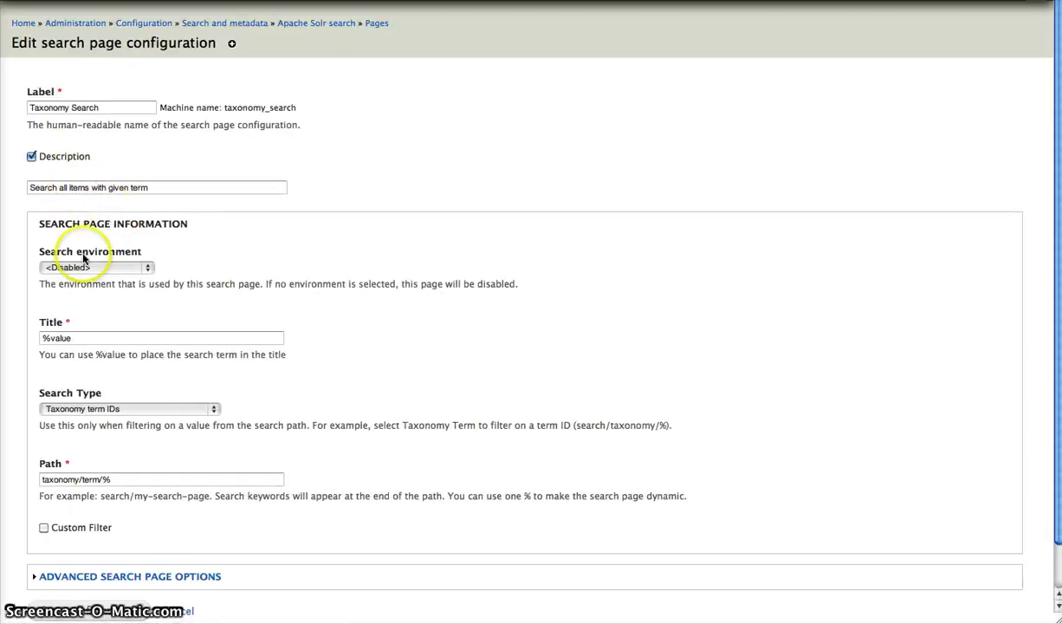
pyautogui.click(83, 268)
pyautogui.click(139, 279)
pyautogui.scroll(-1, 256, 268)
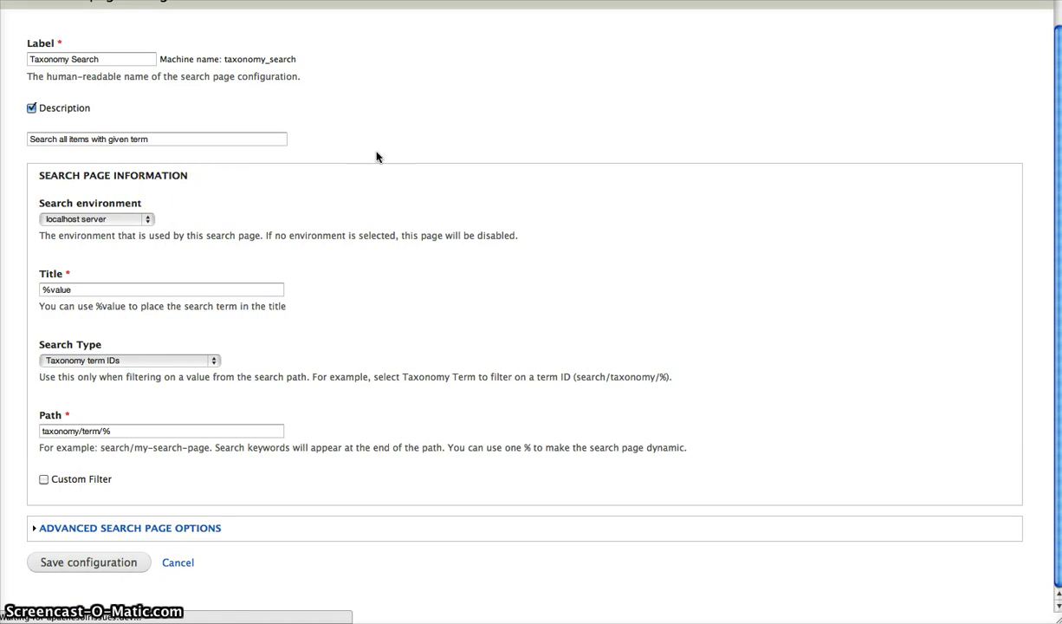
pyautogui.click(491, 229)
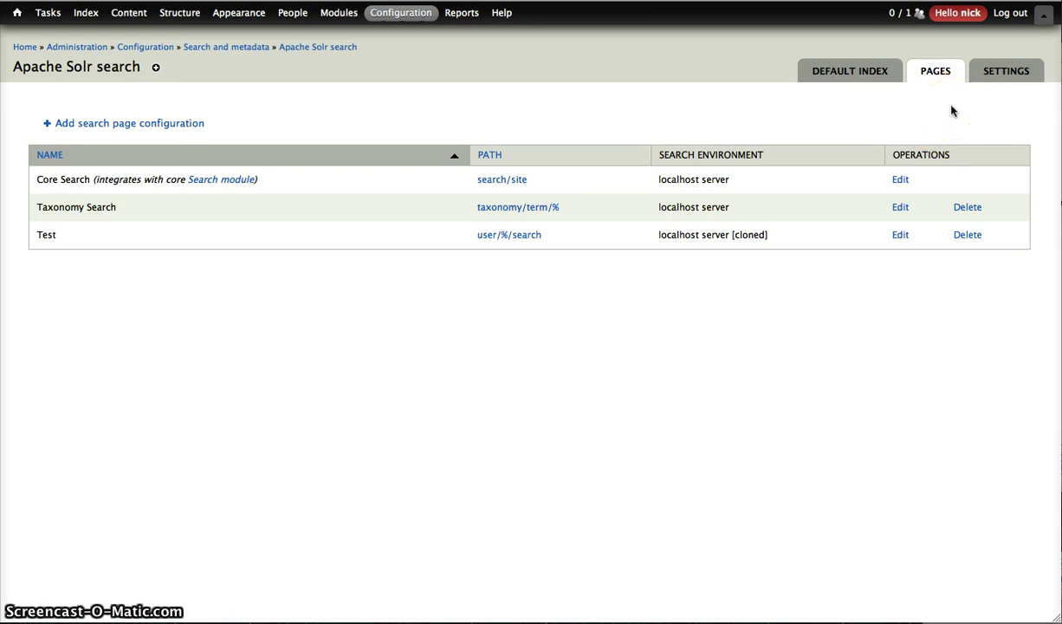
# Open localhost server's Filters page from Settings and look over its nine facets.
pyautogui.click(981, 71)
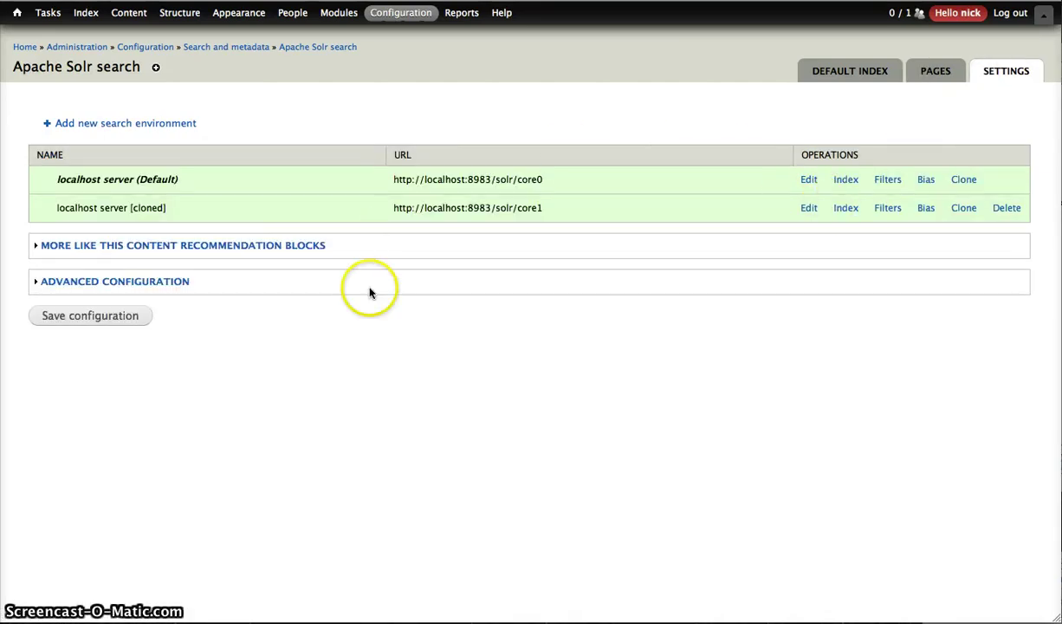
pyautogui.click(889, 181)
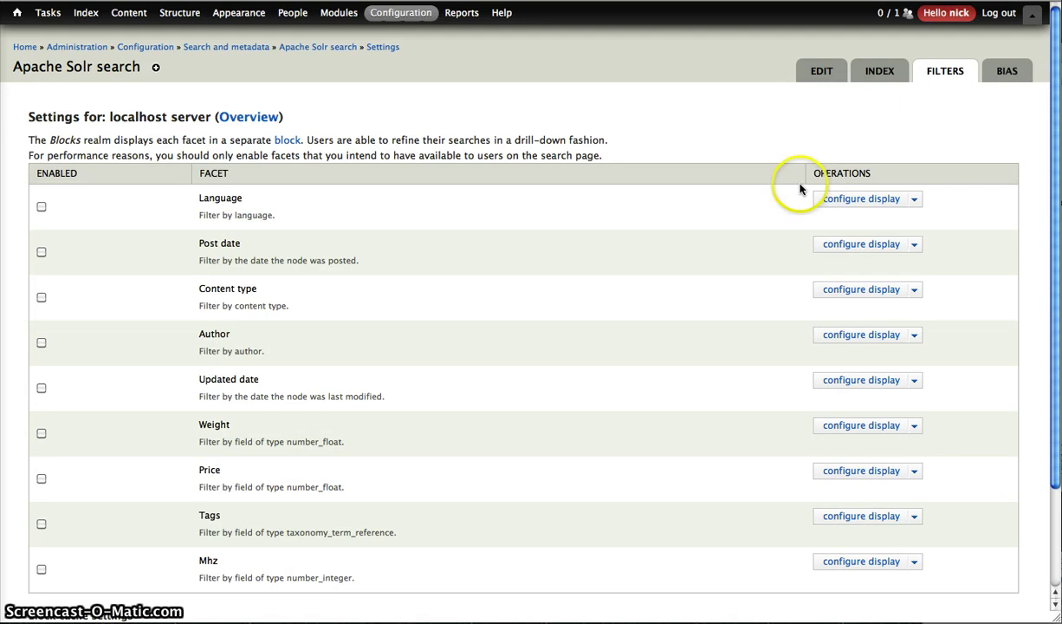
pyautogui.scroll(-2, 799, 189)
pyautogui.scroll(-1, 797, 189)
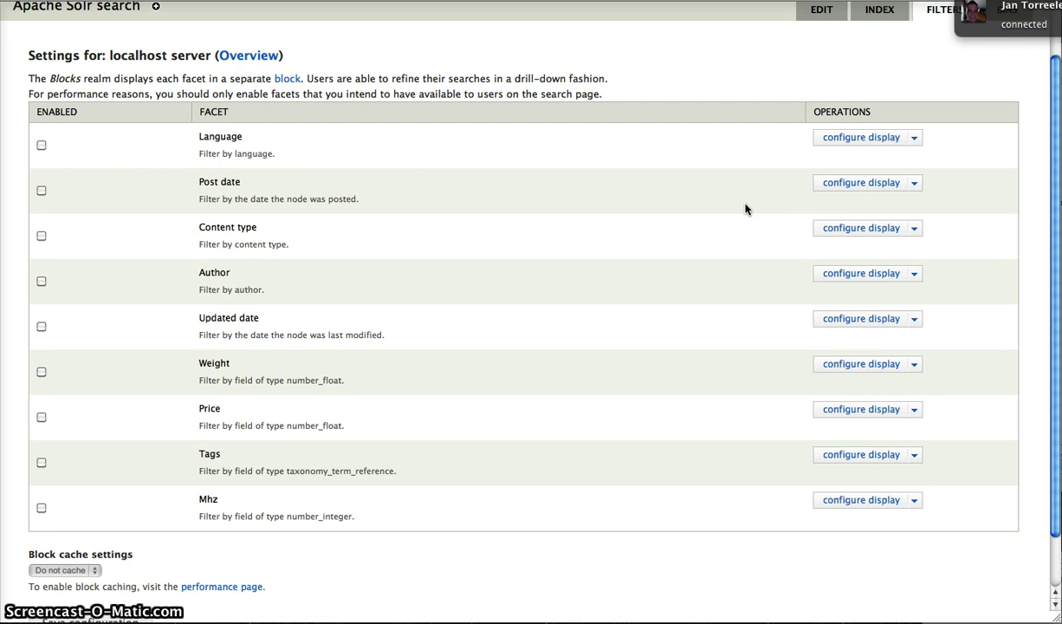
pyautogui.scroll(2, 745, 209)
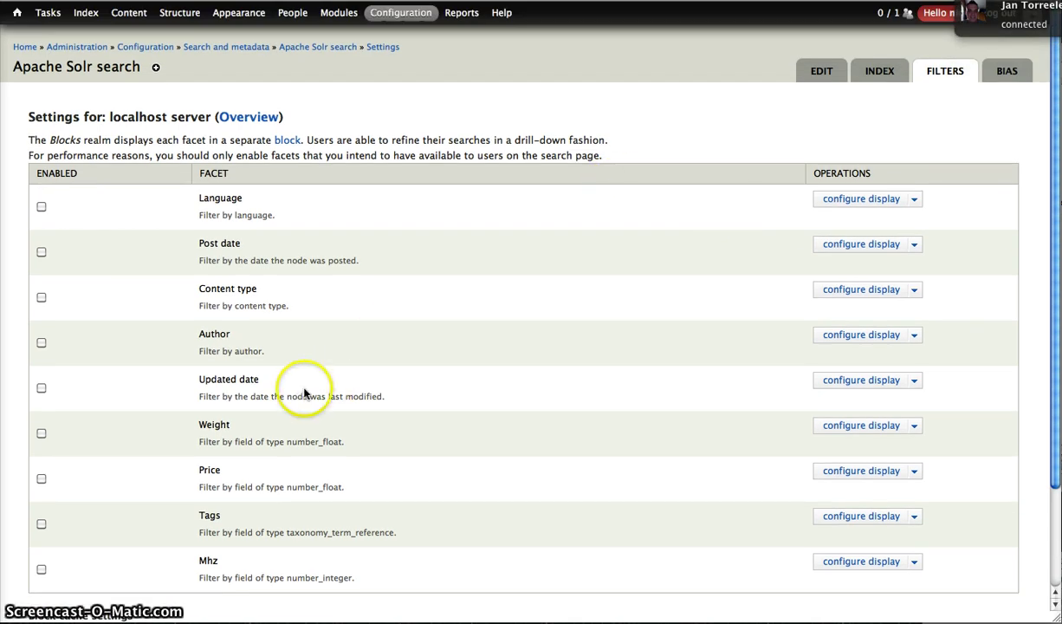